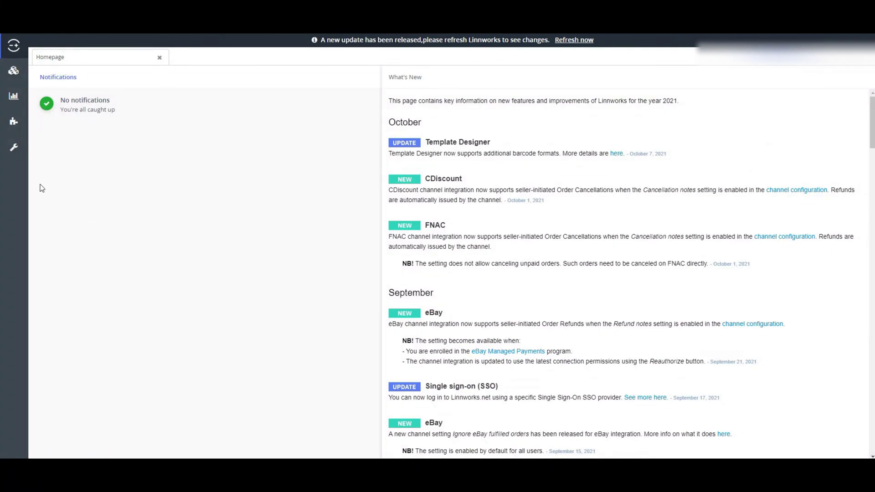
- Go to Settings > Extract inventory and expand the sales channel list
{"action": "left_click", "coordinate": [14, 151]}
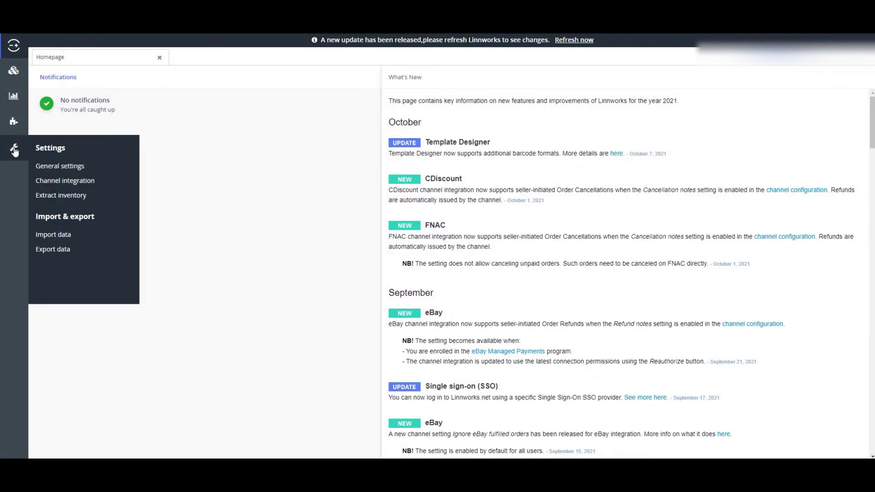
{"action": "left_click", "coordinate": [69, 195]}
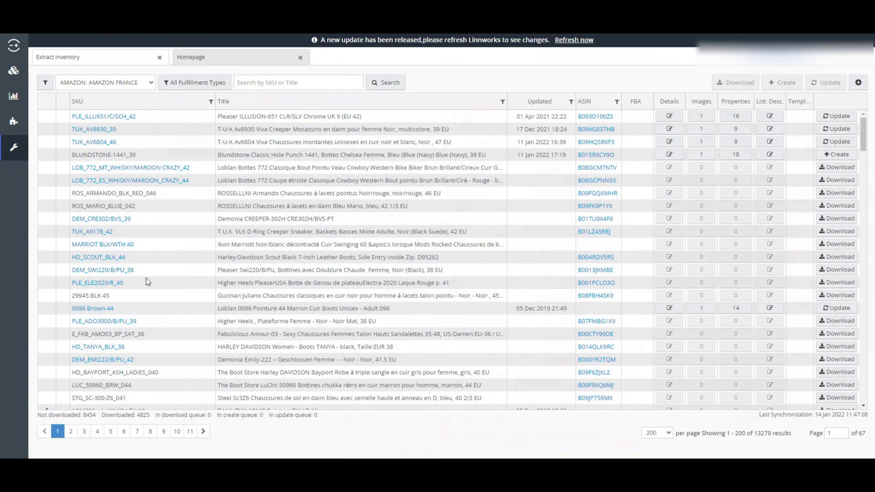
{"action": "left_click", "coordinate": [126, 84]}
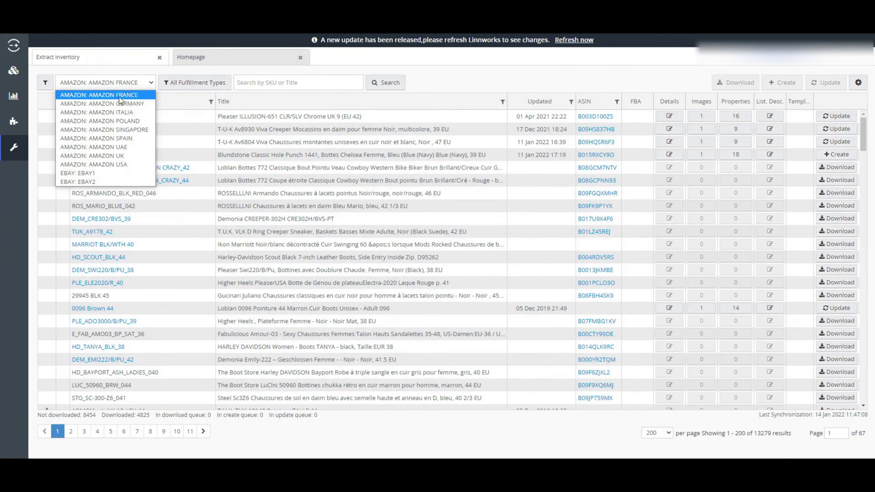
- Show the AMAZON: AMAZON UK listings and scroll to the YORKE BORDO row
{"action": "left_click", "coordinate": [108, 156]}
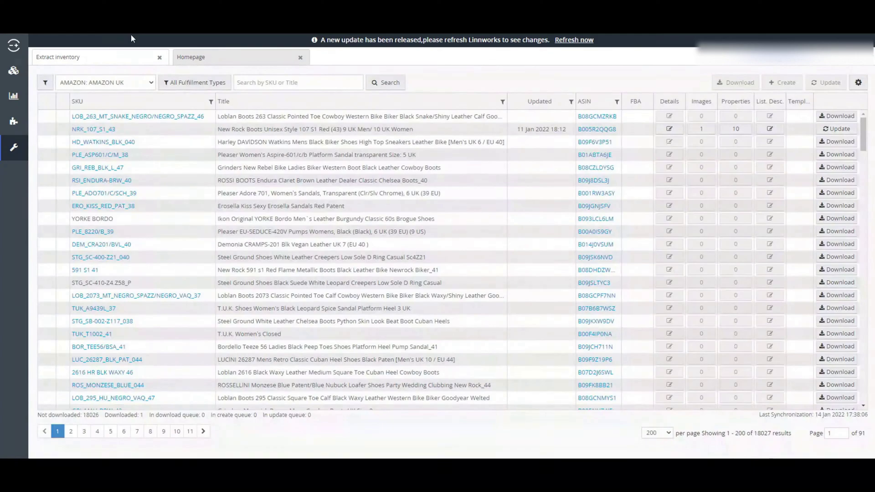
{"action": "scroll", "coordinate": [447, 159], "scroll_direction": "down", "scroll_amount": 2}
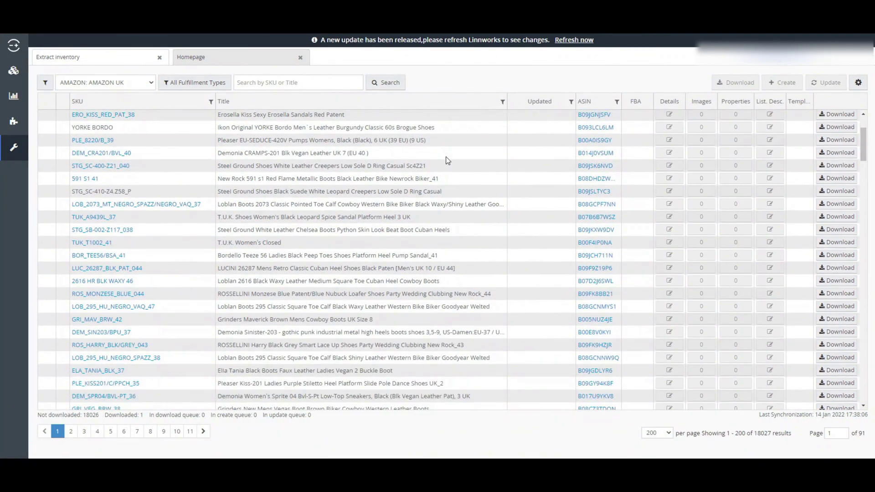
{"action": "scroll", "coordinate": [447, 160], "scroll_direction": "up", "scroll_amount": 2}
{"action": "scroll", "coordinate": [453, 161], "scroll_direction": "down", "scroll_amount": 1}
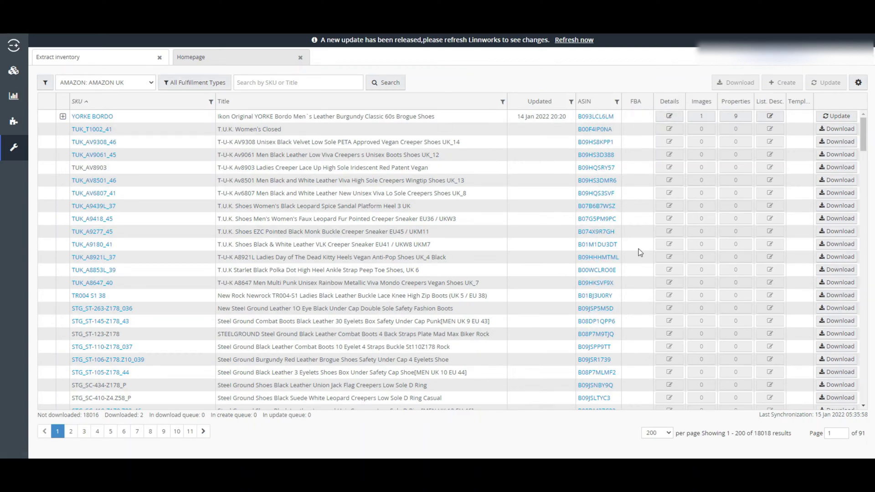
- Inspect YORKE BORDO's 1 downloaded image, 9 extended properties and listing title, closing each
{"action": "left_click", "coordinate": [702, 115]}
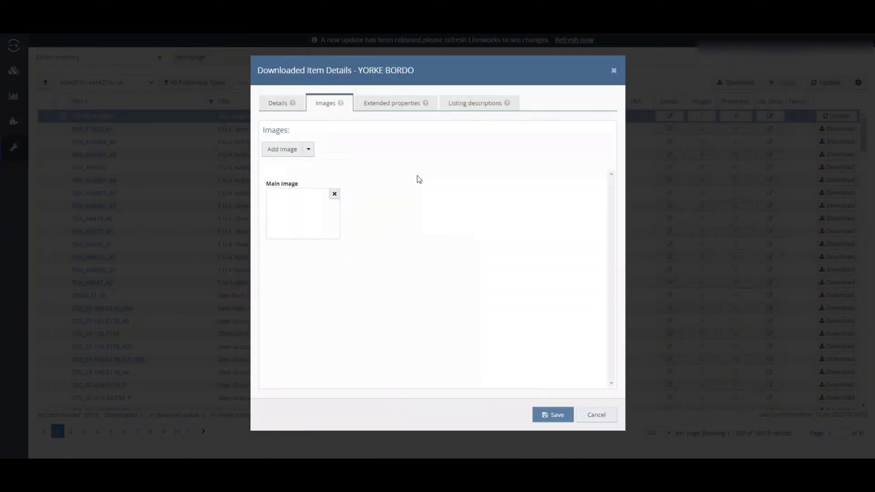
{"action": "left_click", "coordinate": [614, 70]}
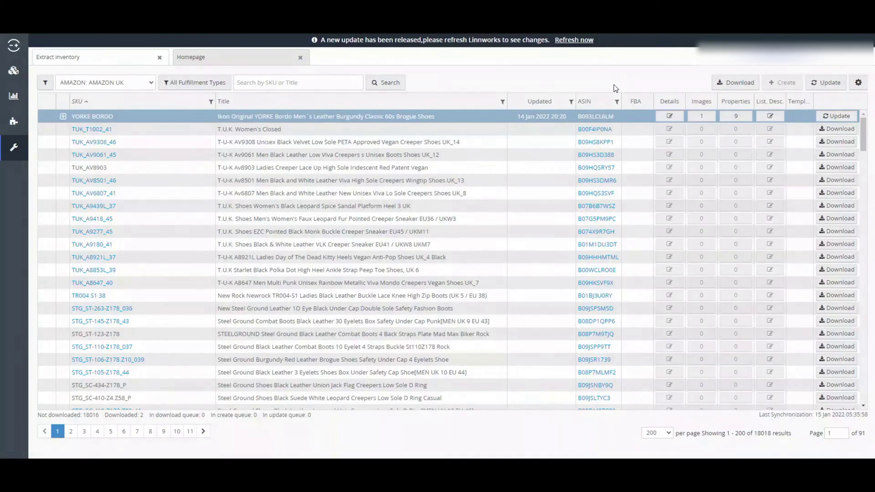
{"action": "left_click", "coordinate": [736, 127]}
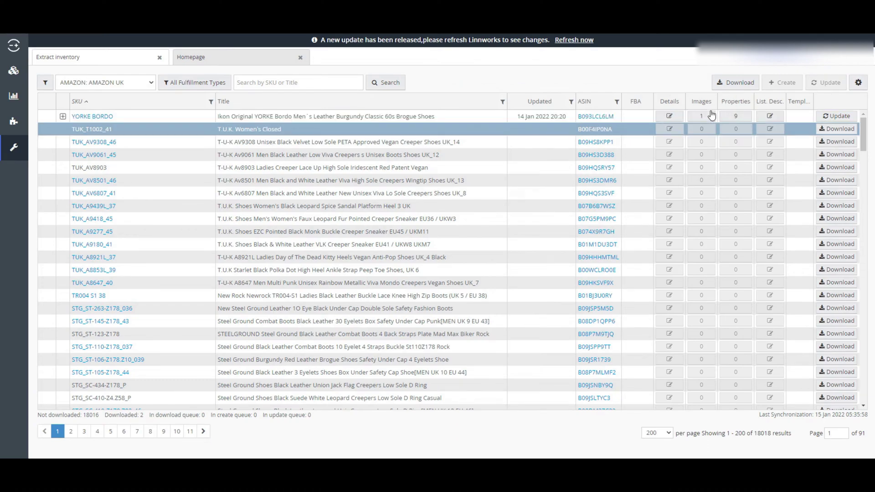
{"action": "left_click", "coordinate": [737, 117]}
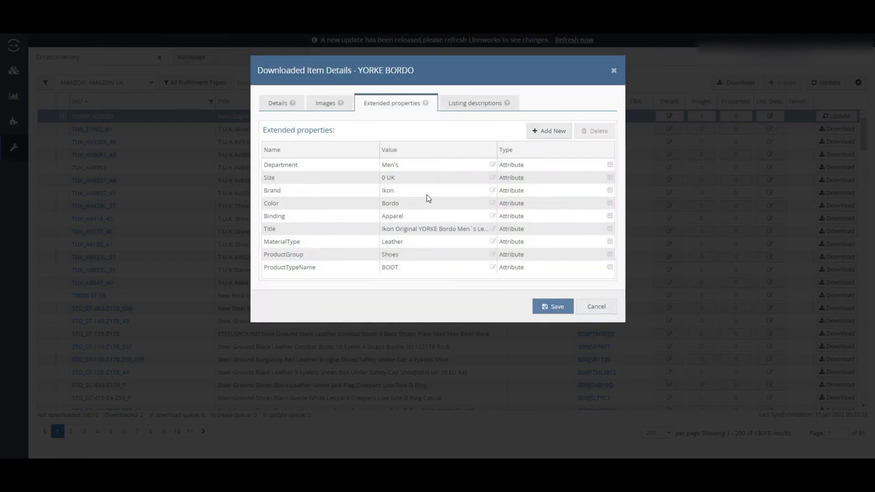
{"action": "key", "text": "Escape"}
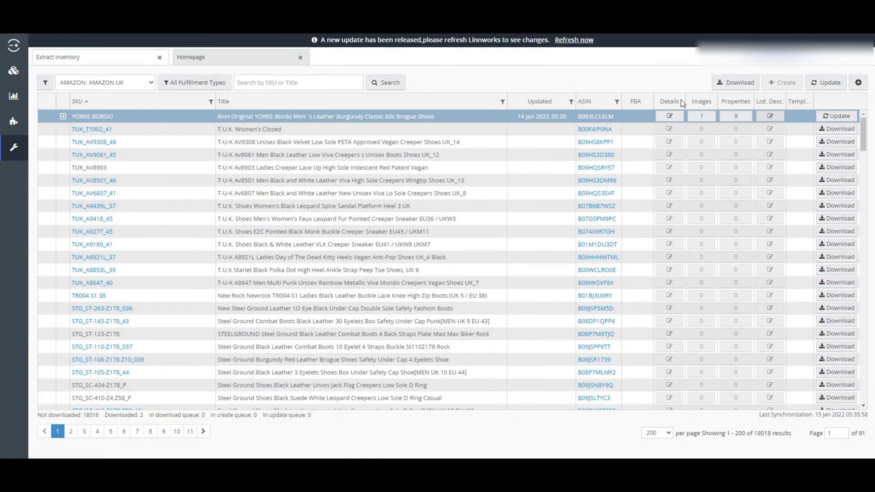
{"action": "left_click", "coordinate": [769, 115]}
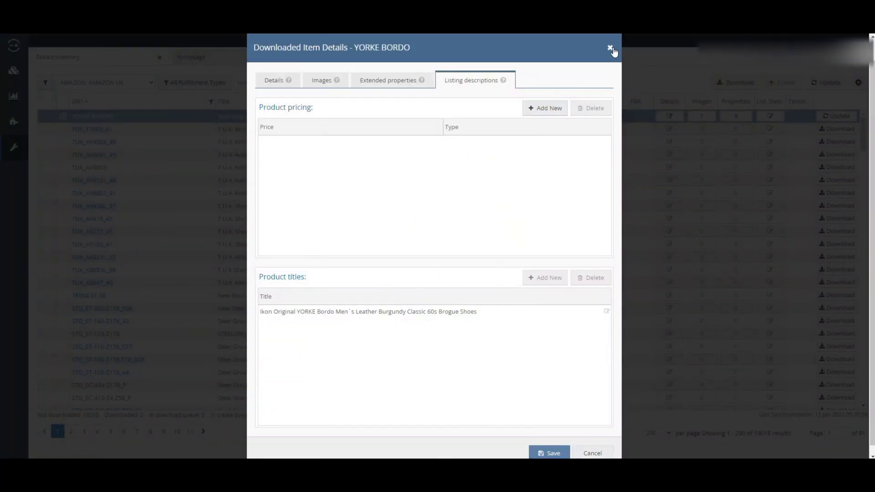
{"action": "left_click", "coordinate": [611, 49]}
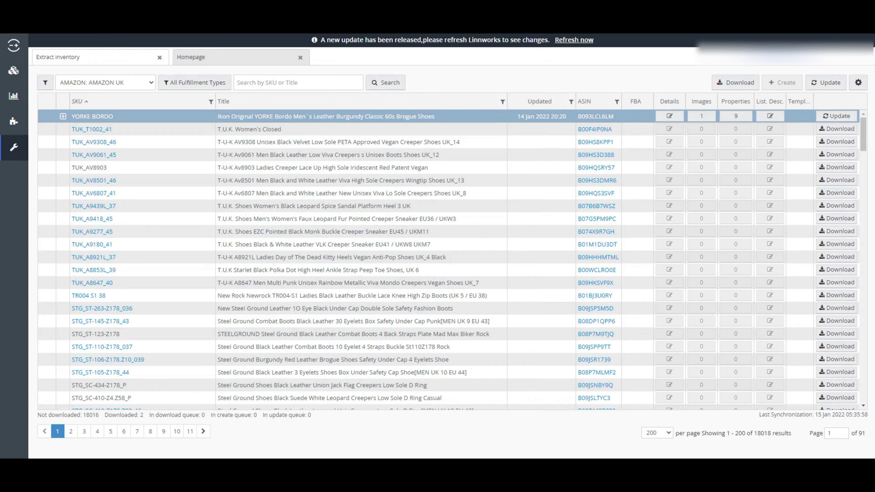
{"action": "left_click", "coordinate": [843, 84]}
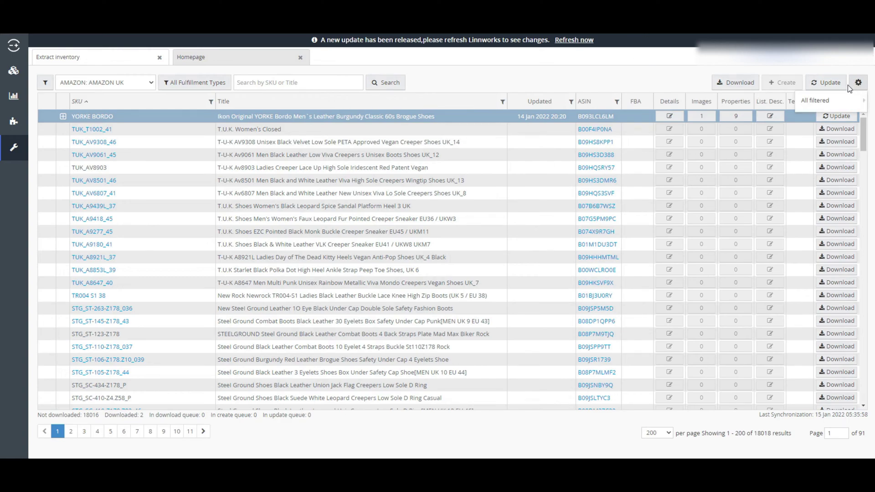
{"action": "mouse_move", "coordinate": [818, 101]}
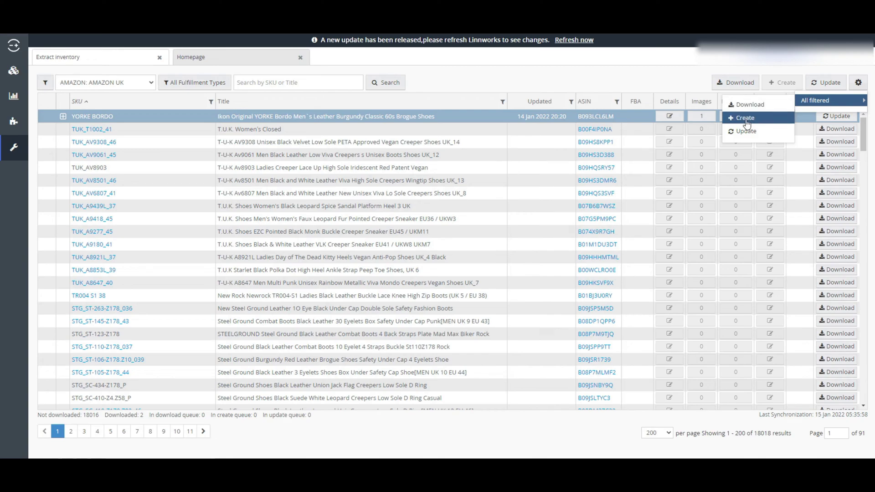
{"action": "left_click_drag", "start_coordinate": [354, 113], "coordinate": [47, 247]}
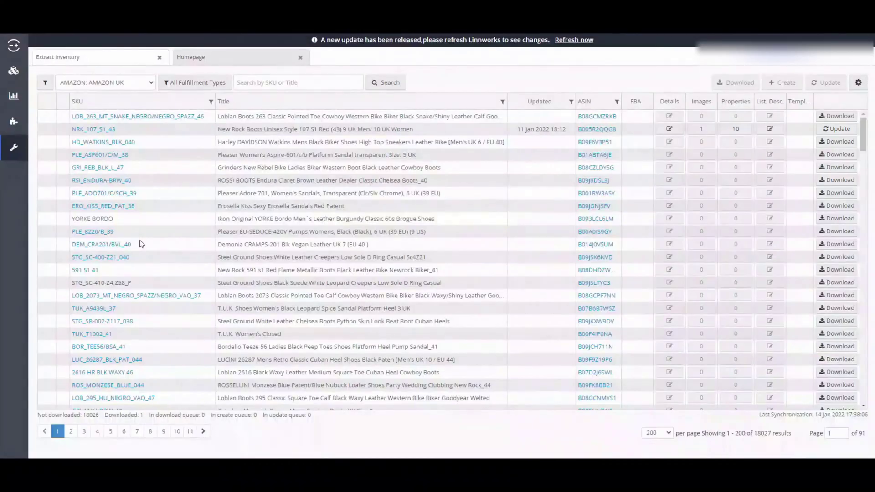
- Start a new item from YORKE BORDO, excluding weight and including stock at location Default
{"action": "left_click", "coordinate": [836, 116]}
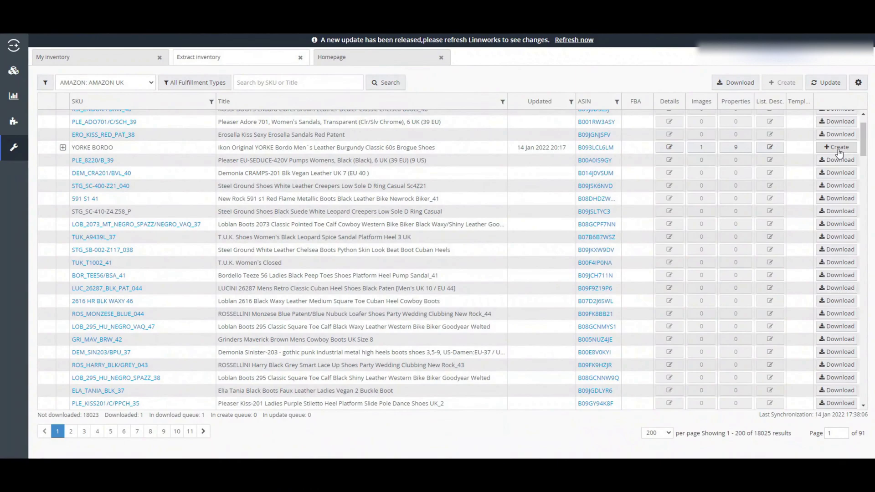
{"action": "left_click", "coordinate": [836, 147]}
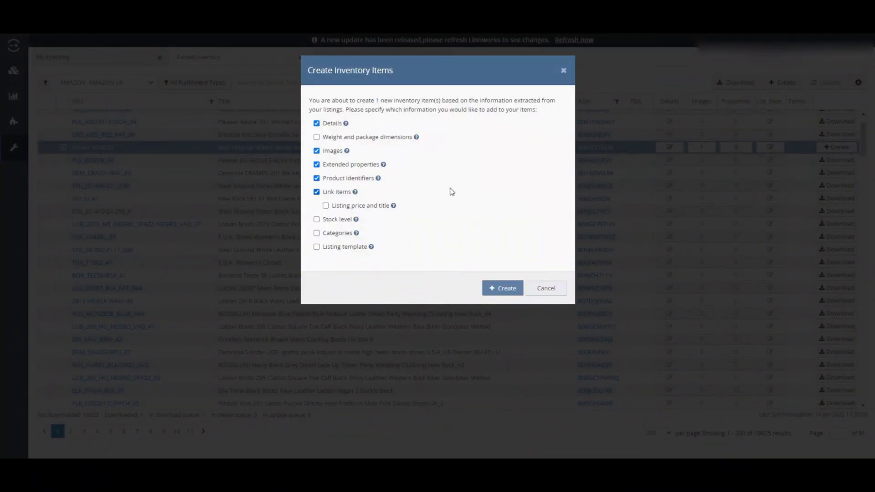
{"action": "mouse_move", "coordinate": [336, 126]}
{"action": "left_click", "coordinate": [316, 137]}
{"action": "left_click", "coordinate": [316, 220]}
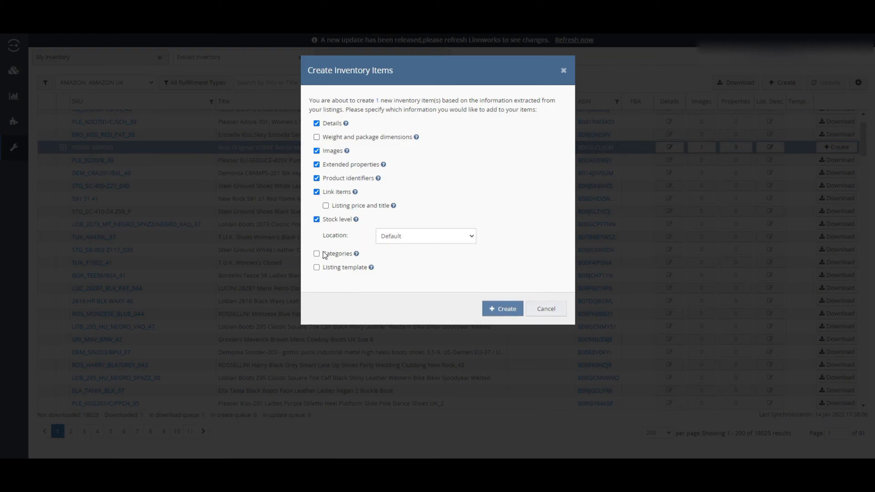
{"action": "left_click", "coordinate": [400, 244]}
{"action": "left_click", "coordinate": [401, 247]}
- Include categories set to Ikon, keeping stock level on and the listing template unticked
{"action": "left_click", "coordinate": [316, 254]}
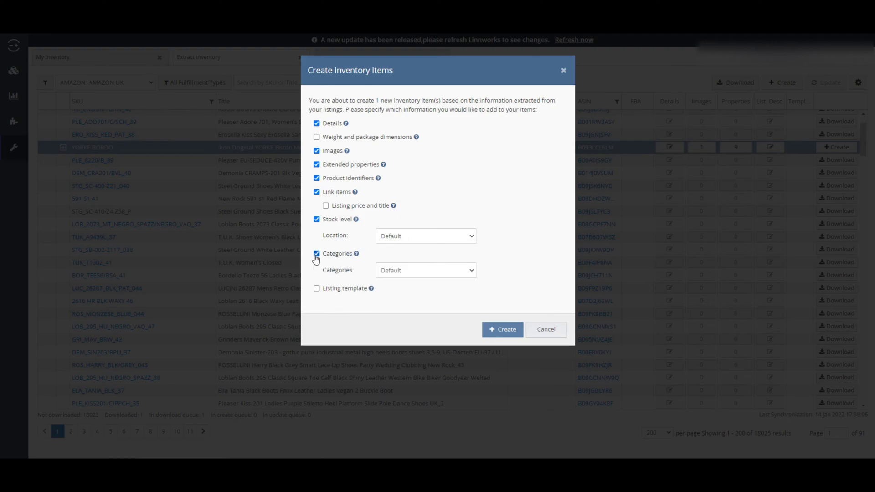
{"action": "left_click", "coordinate": [317, 289]}
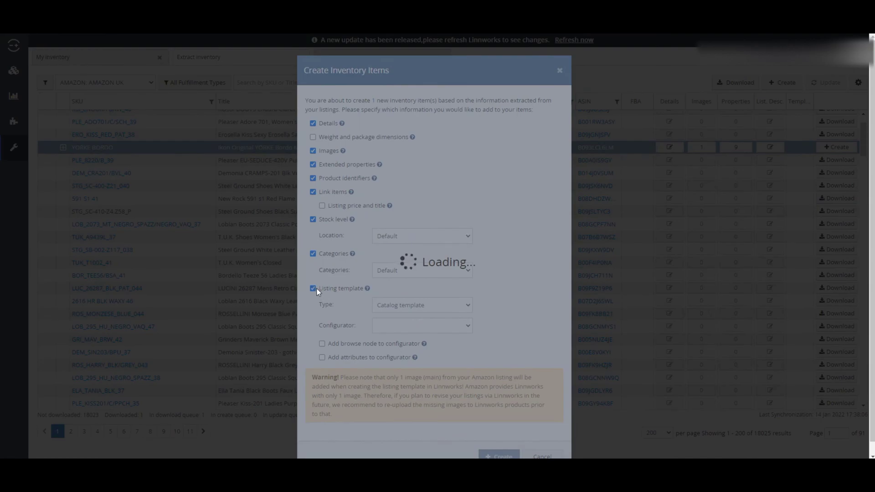
{"action": "left_click", "coordinate": [316, 288]}
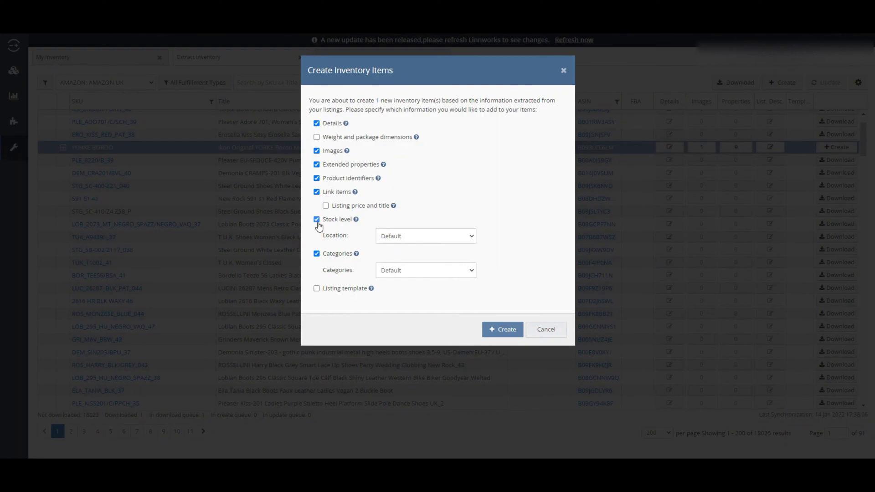
{"action": "left_click", "coordinate": [316, 219]}
{"action": "left_click", "coordinate": [316, 219]}
{"action": "left_click", "coordinate": [426, 271]}
{"action": "scroll", "coordinate": [401, 360], "scroll_direction": "down", "scroll_amount": 5}
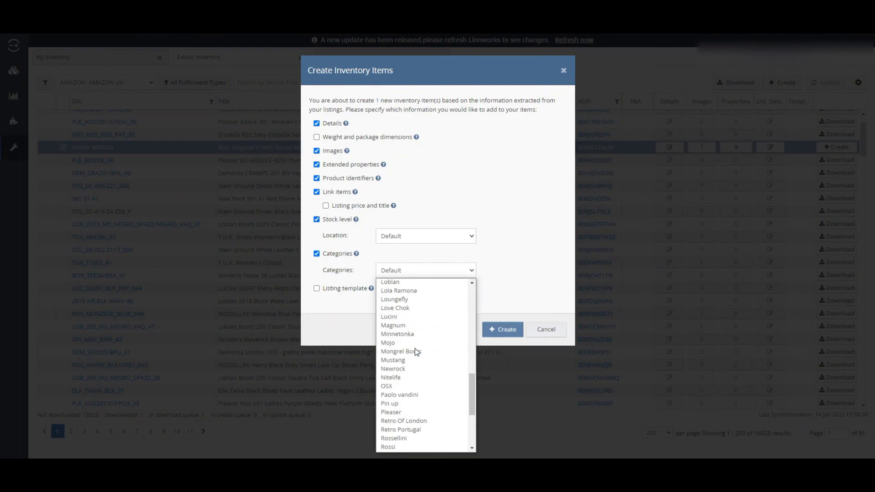
{"action": "scroll", "coordinate": [399, 367], "scroll_direction": "up", "scroll_amount": 2}
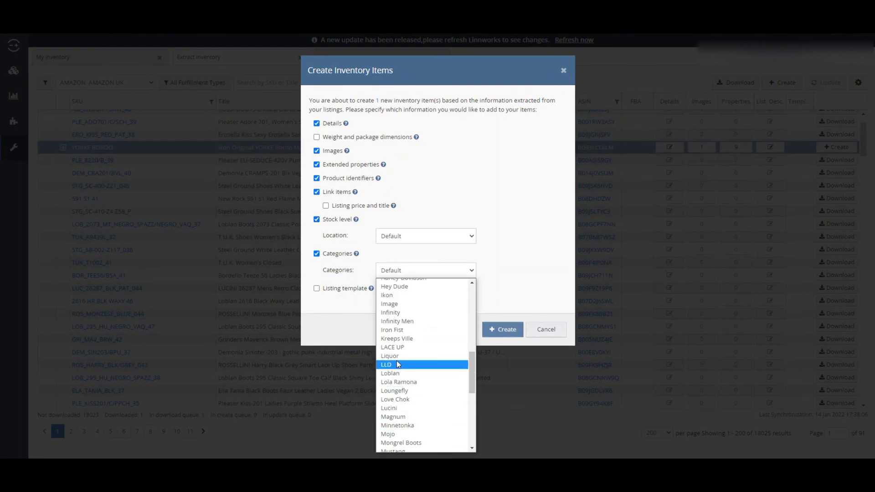
{"action": "left_click", "coordinate": [397, 295]}
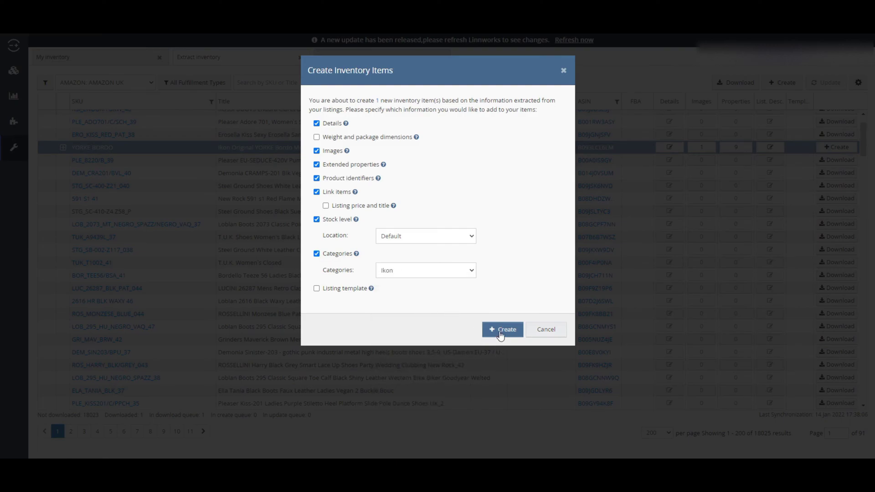
- Create the item and view YORKE BORDO with sizes 40–46 at 49.99 in My inventory
{"action": "left_click", "coordinate": [500, 334]}
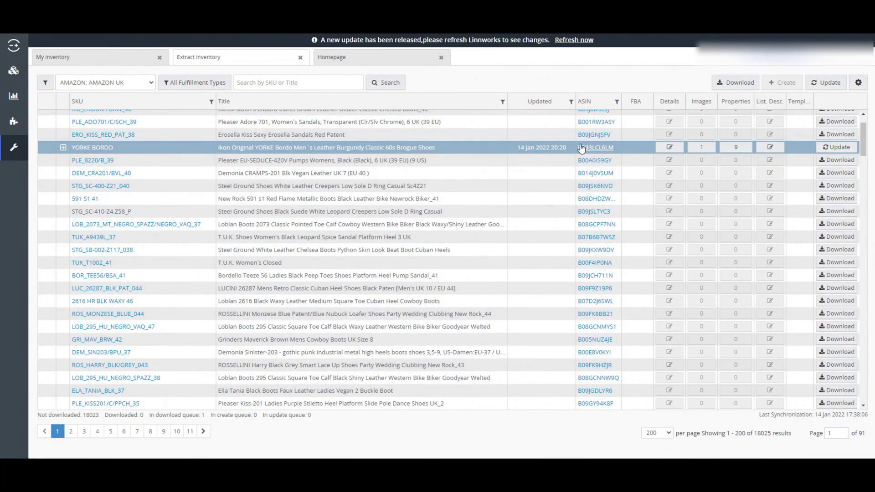
{"action": "left_click", "coordinate": [582, 147]}
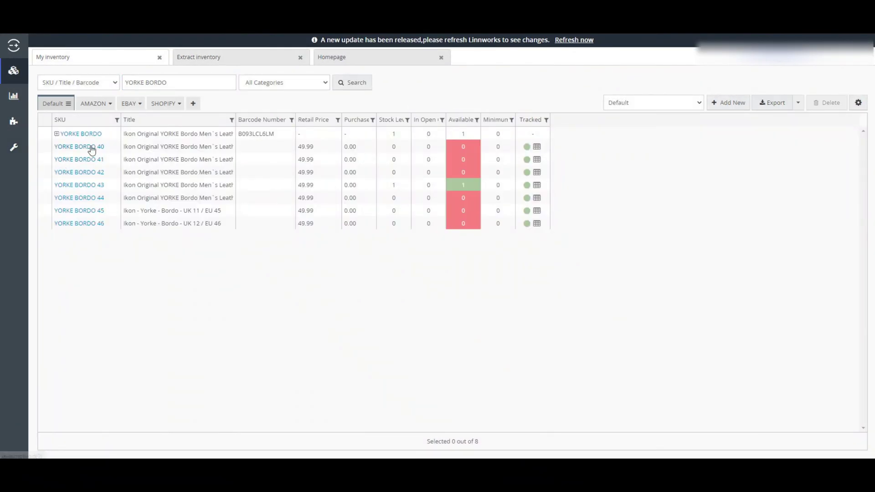